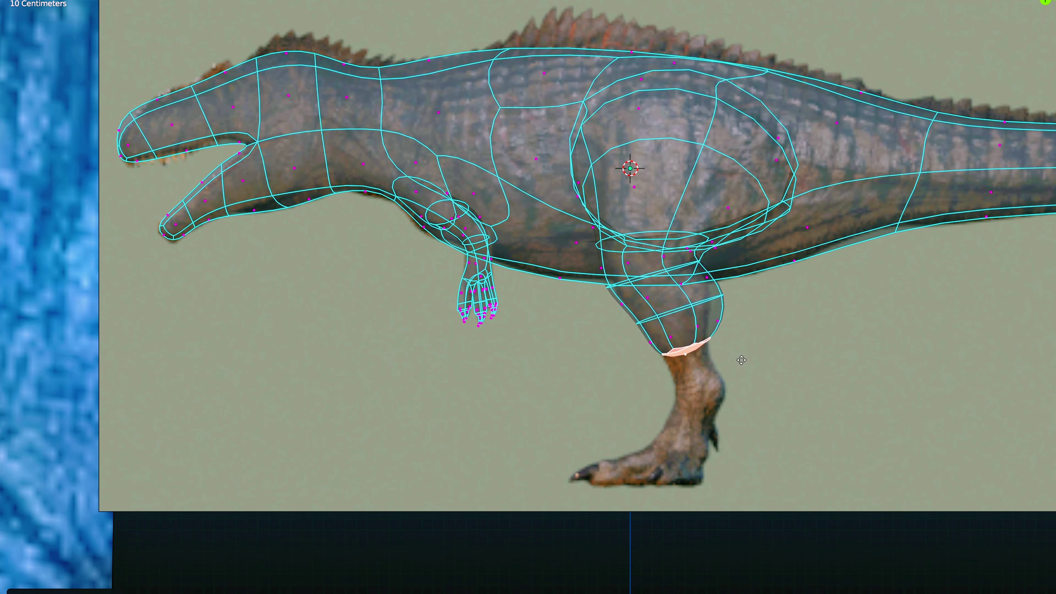
- Start scaling the selected face on the dinosaur's lower leg
{"action": "key", "text": "s"}
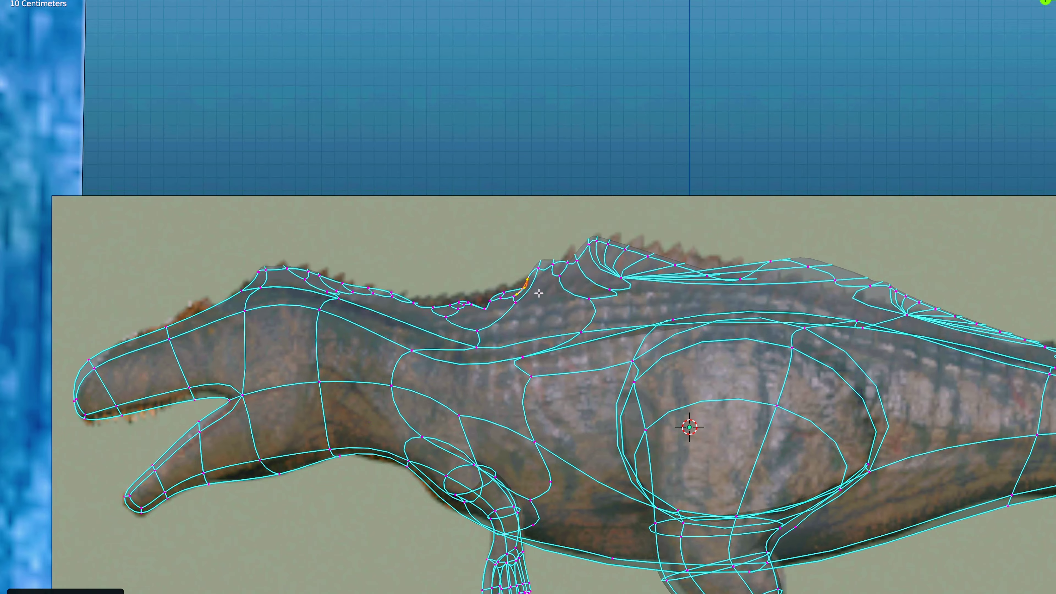
- Zoom in on the back spikes and box-select the vertices at a spike's base
{"action": "scroll", "coordinate": [542, 284], "scroll_direction": "up", "scroll_amount": 3}
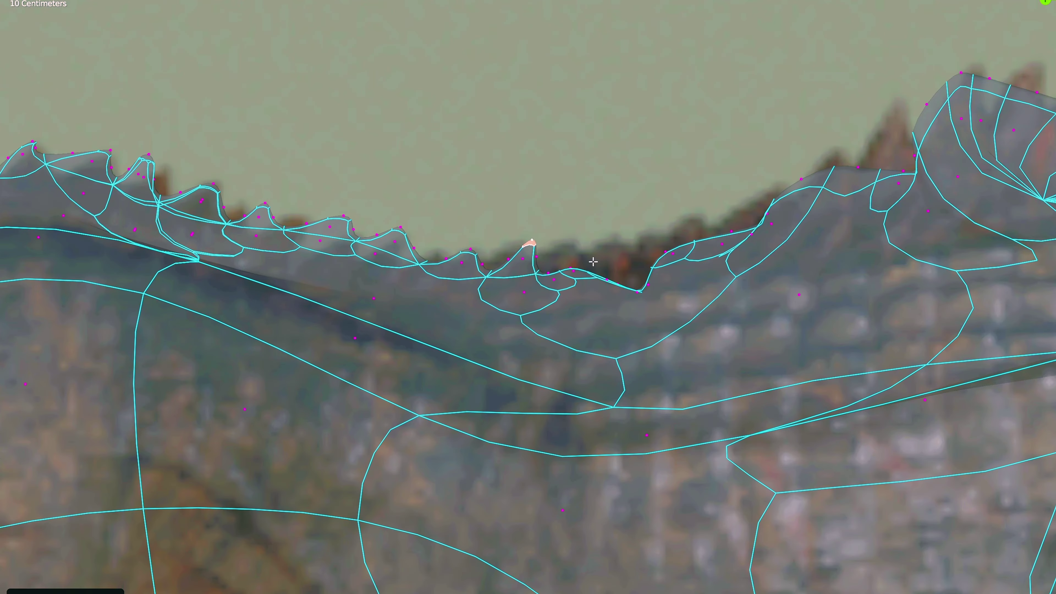
{"action": "scroll", "coordinate": [505, 299], "scroll_direction": "up", "scroll_amount": 4}
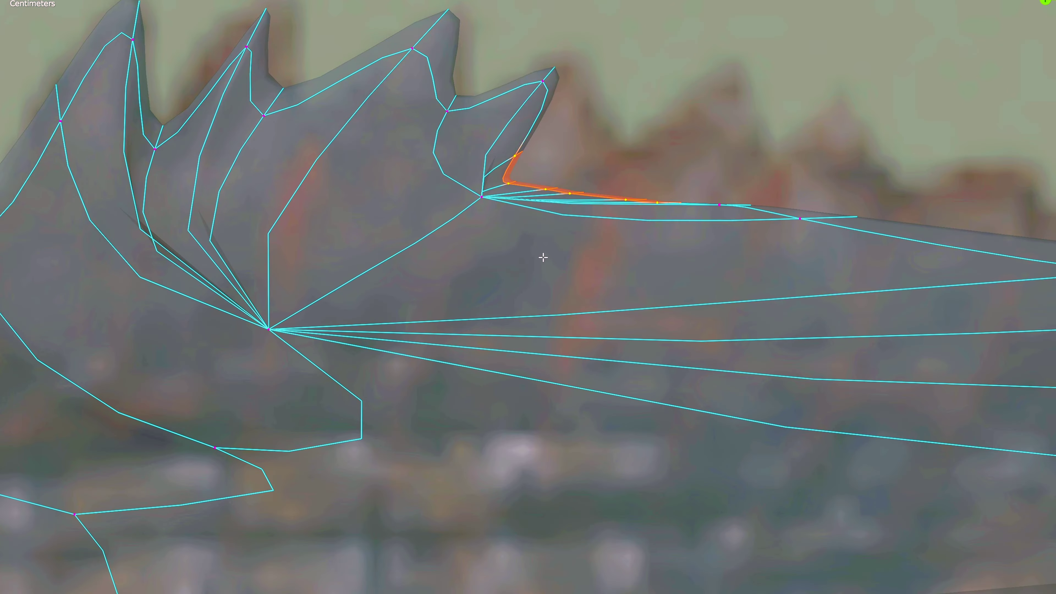
{"action": "left_click_drag", "start_coordinate": [481, 173], "coordinate": [521, 204]}
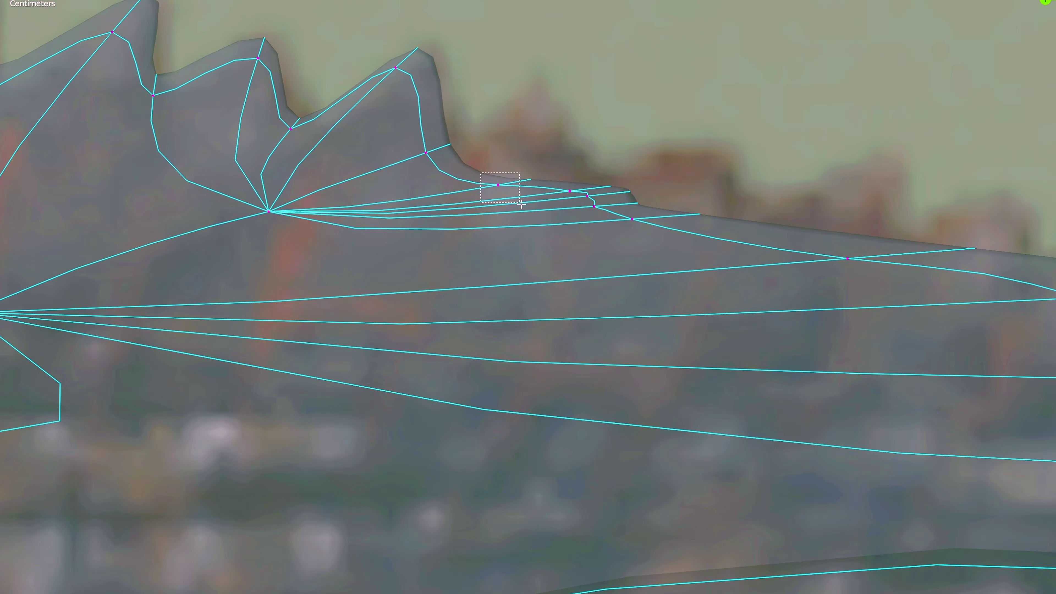